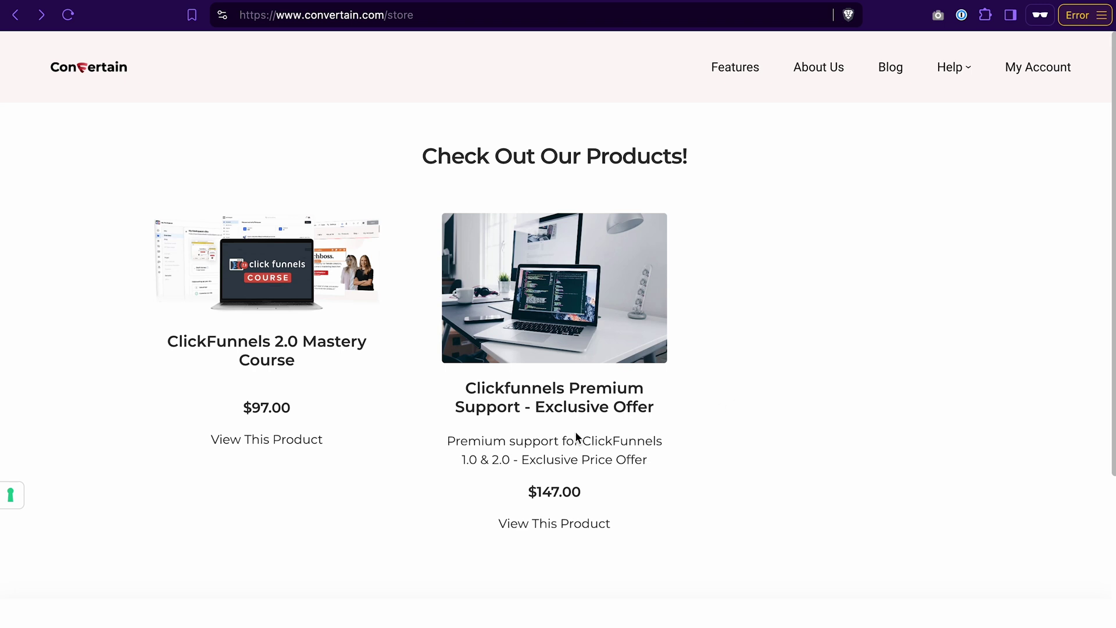
- Open the Premium Support product's checkout page to review it
click(556, 529)
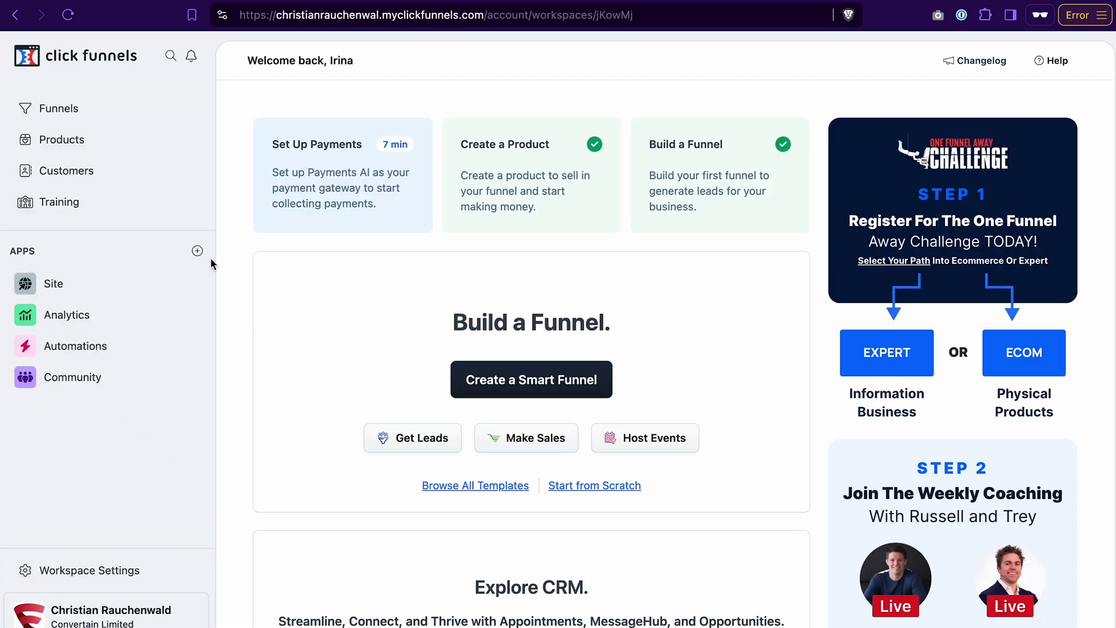
- Install the Store app from the workspace's available apps list
click(197, 251)
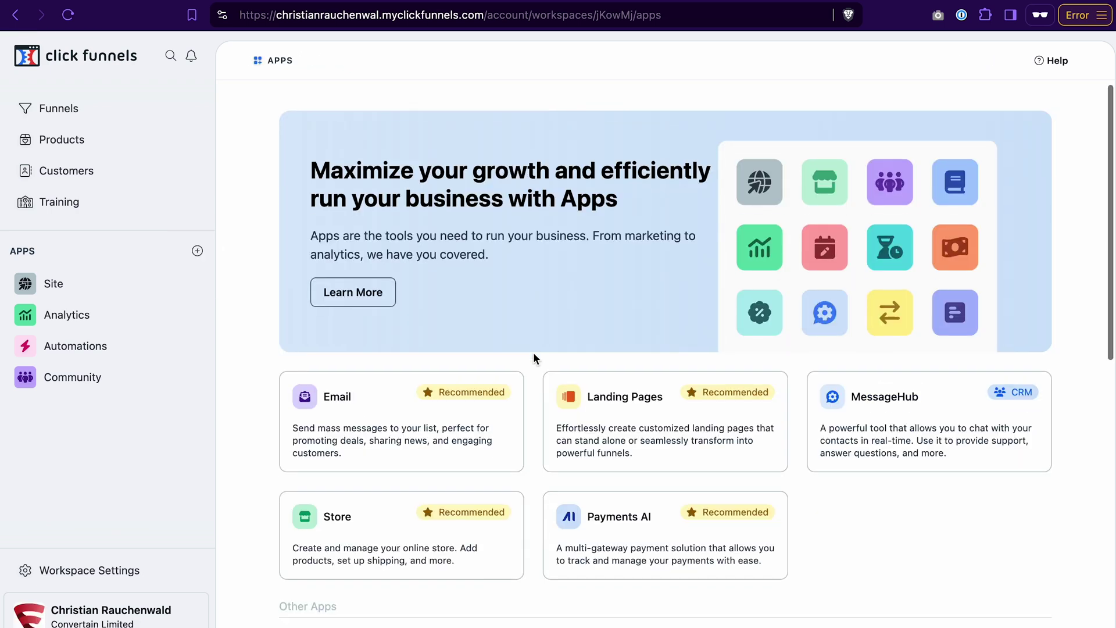
scroll(532, 352, down, 3)
click(384, 446)
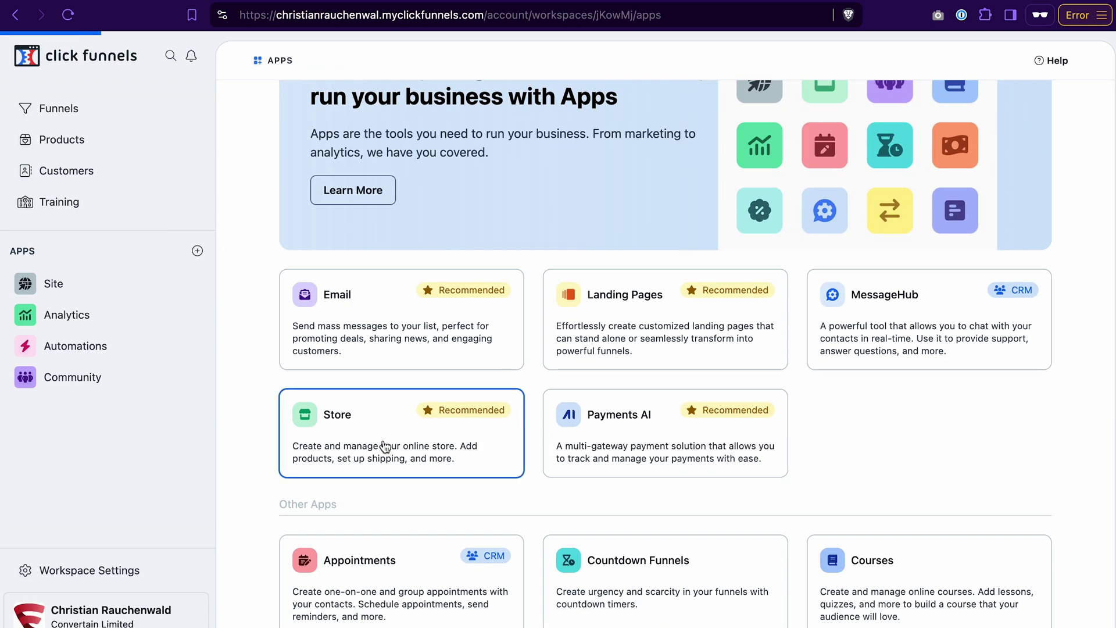
click(438, 289)
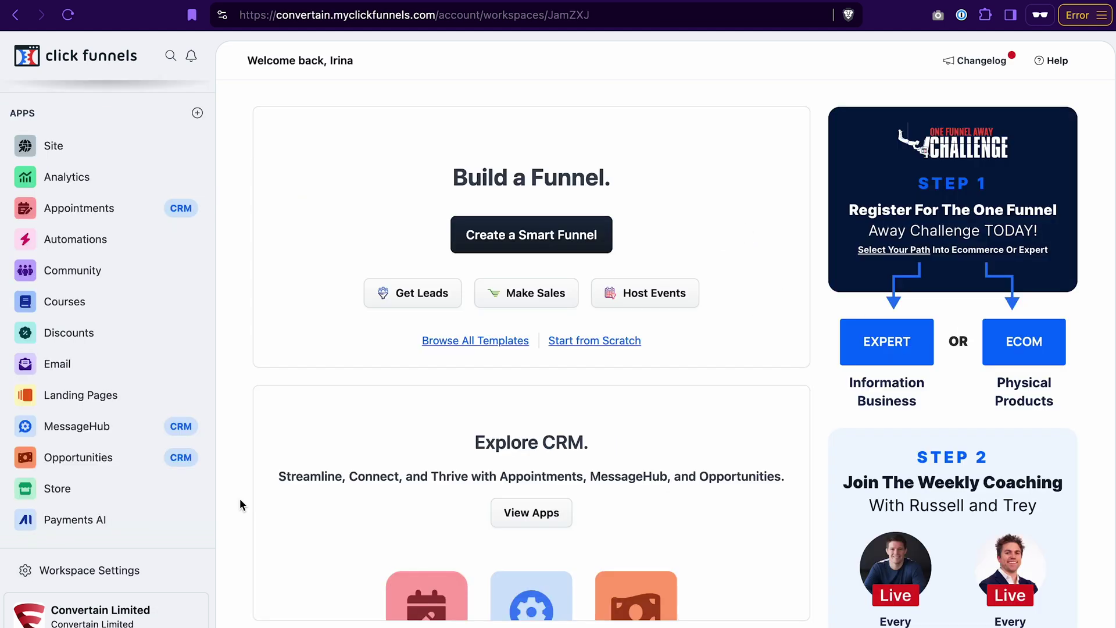
click(62, 491)
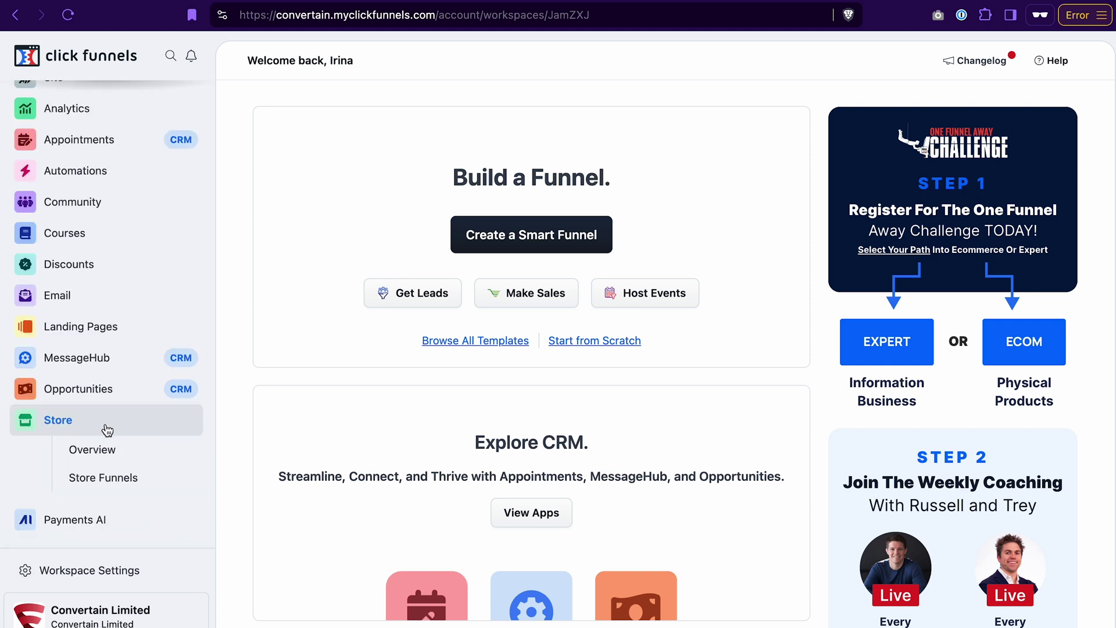
- Open the Store overview, keep it Published, and view its details and SEO settings
click(116, 453)
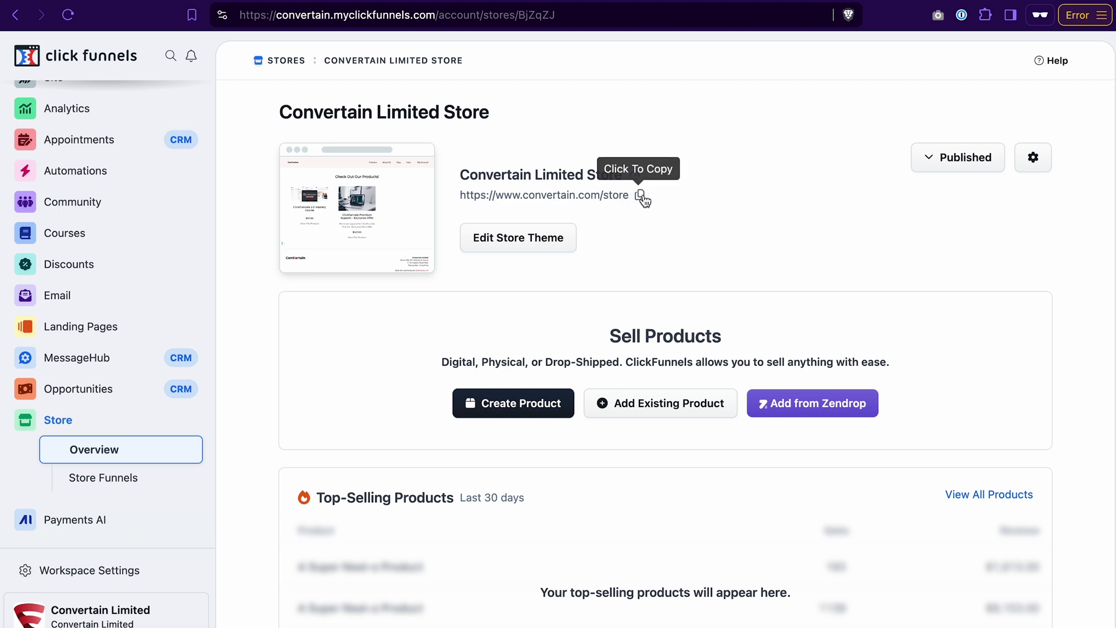
click(939, 165)
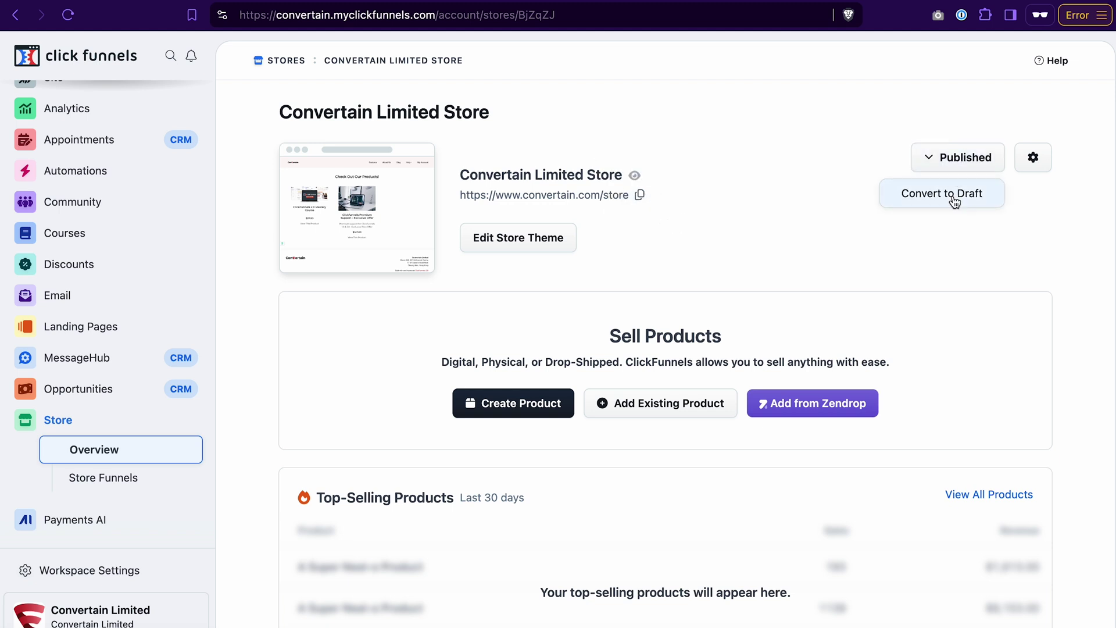
click(955, 200)
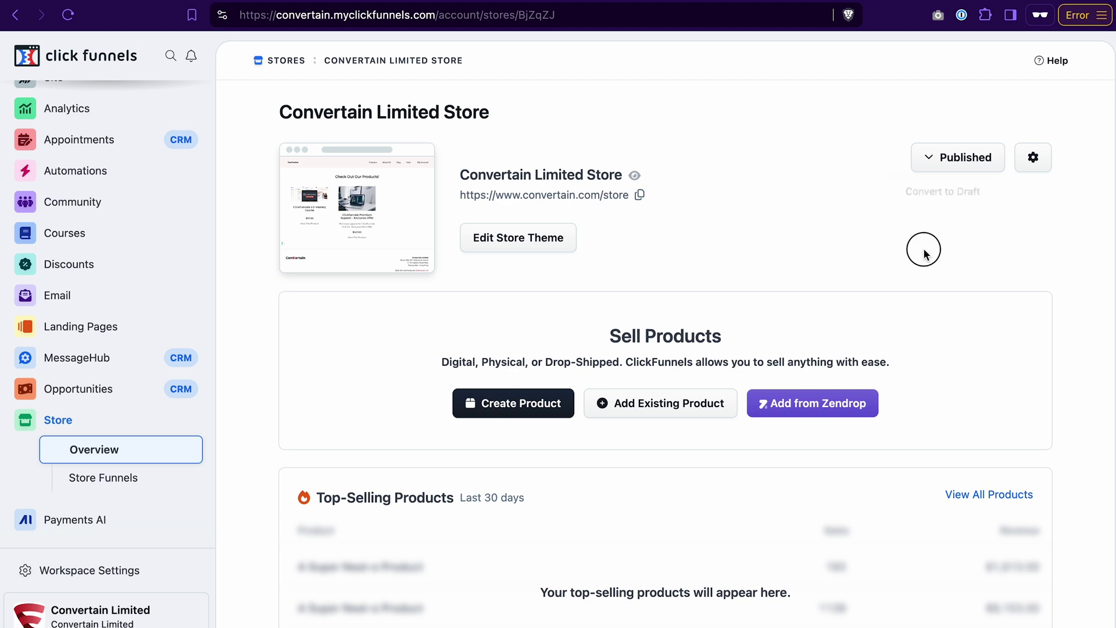
click(1033, 158)
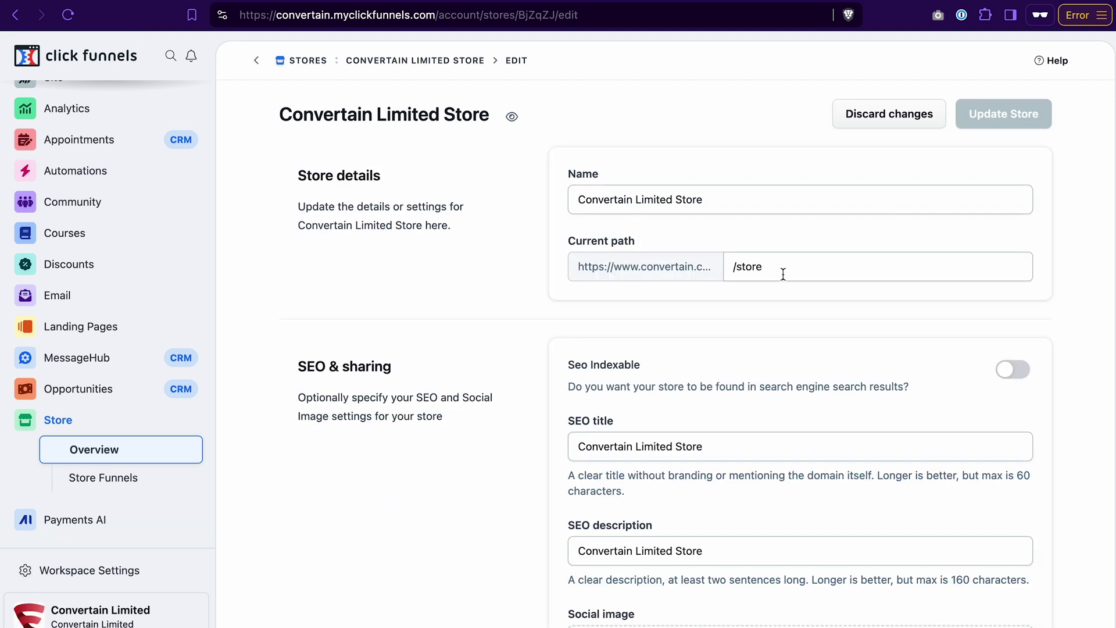
scroll(633, 389, down, 4)
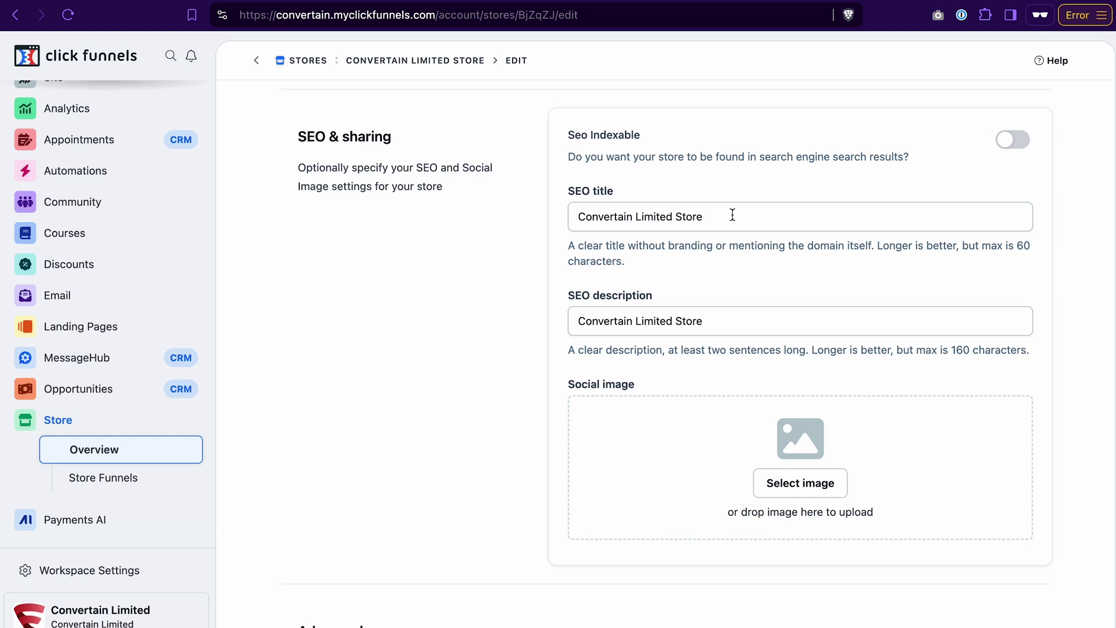
scroll(728, 230, down, 4)
click(907, 572)
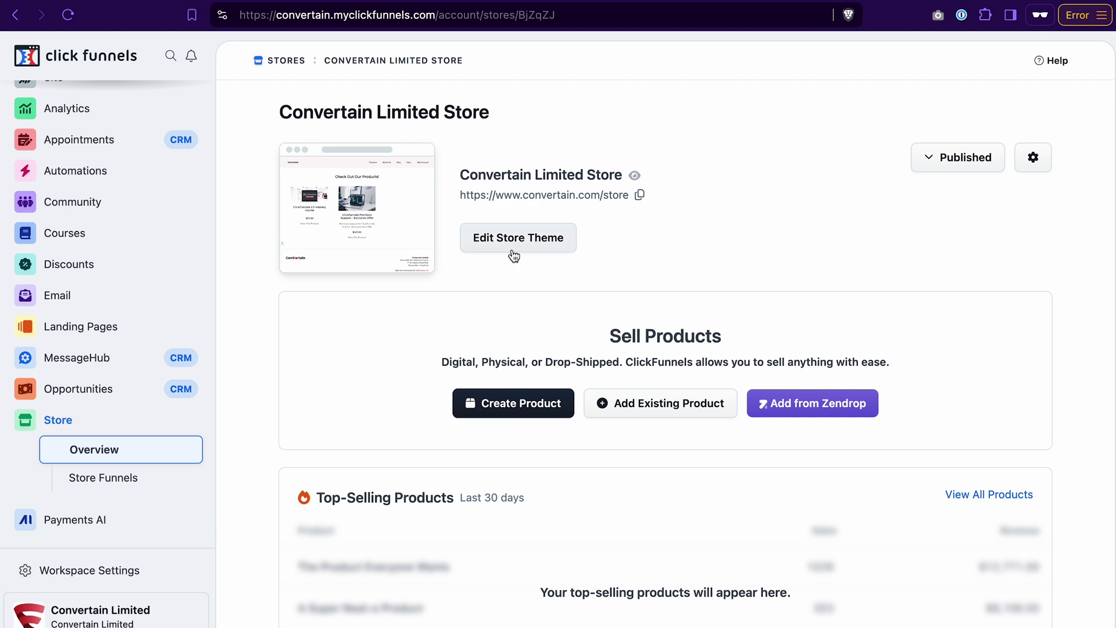
click(514, 250)
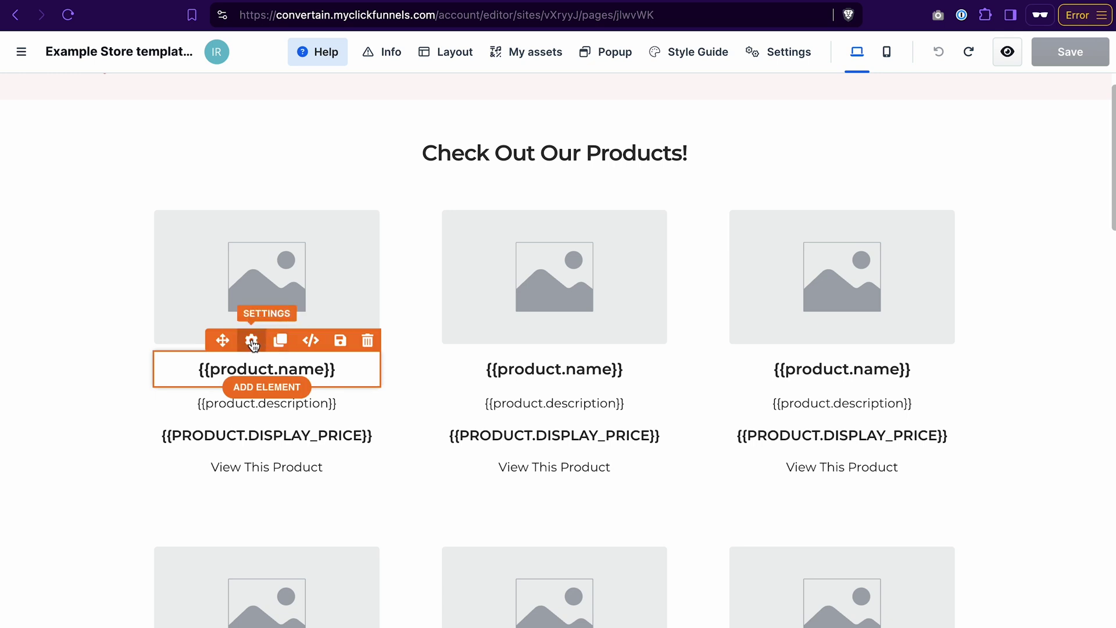
click(252, 340)
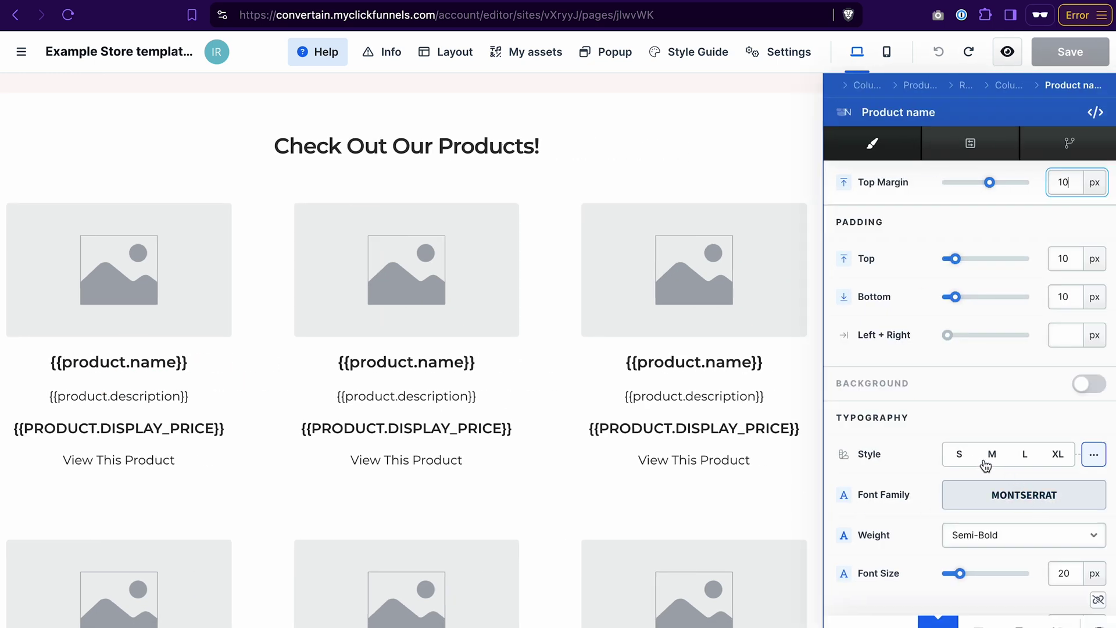
click(959, 455)
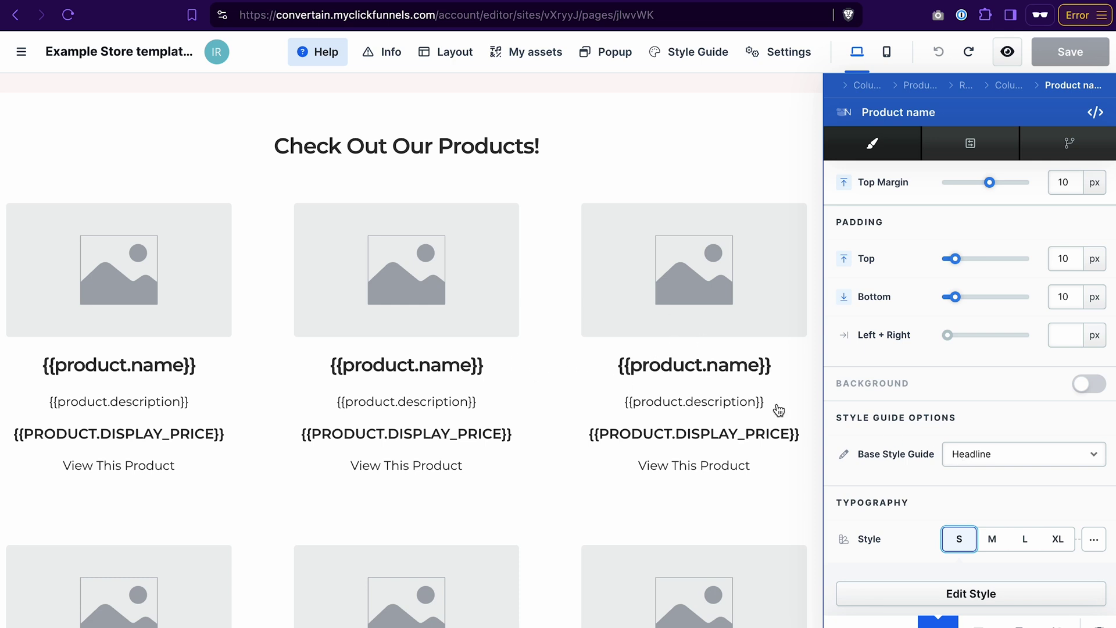
scroll(872, 291, down, 1)
click(938, 51)
click(541, 455)
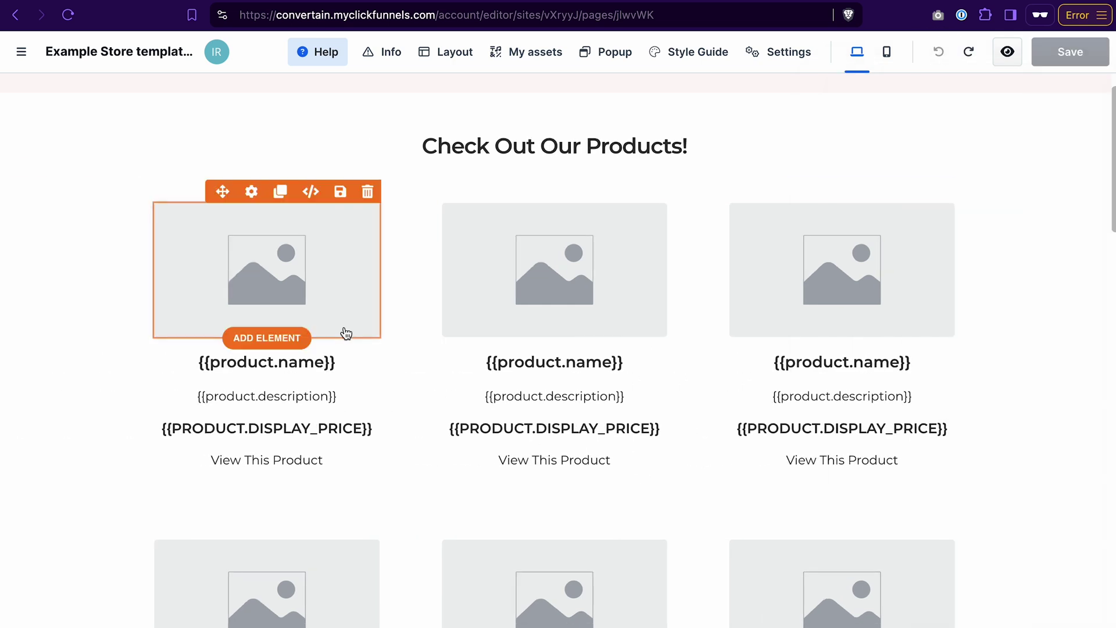
click(397, 311)
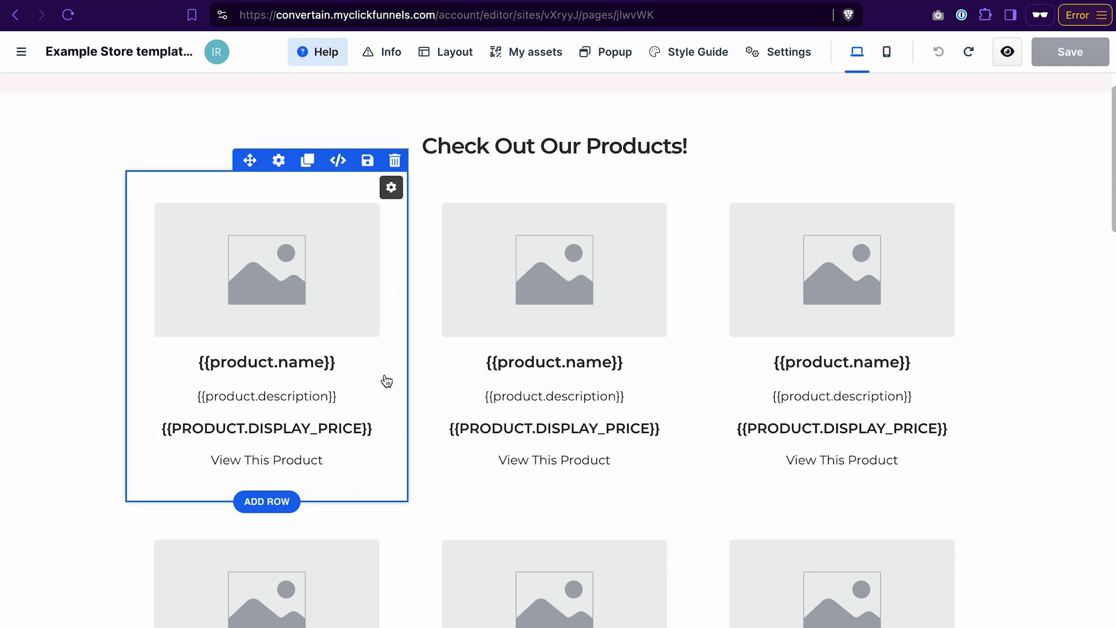
click(347, 371)
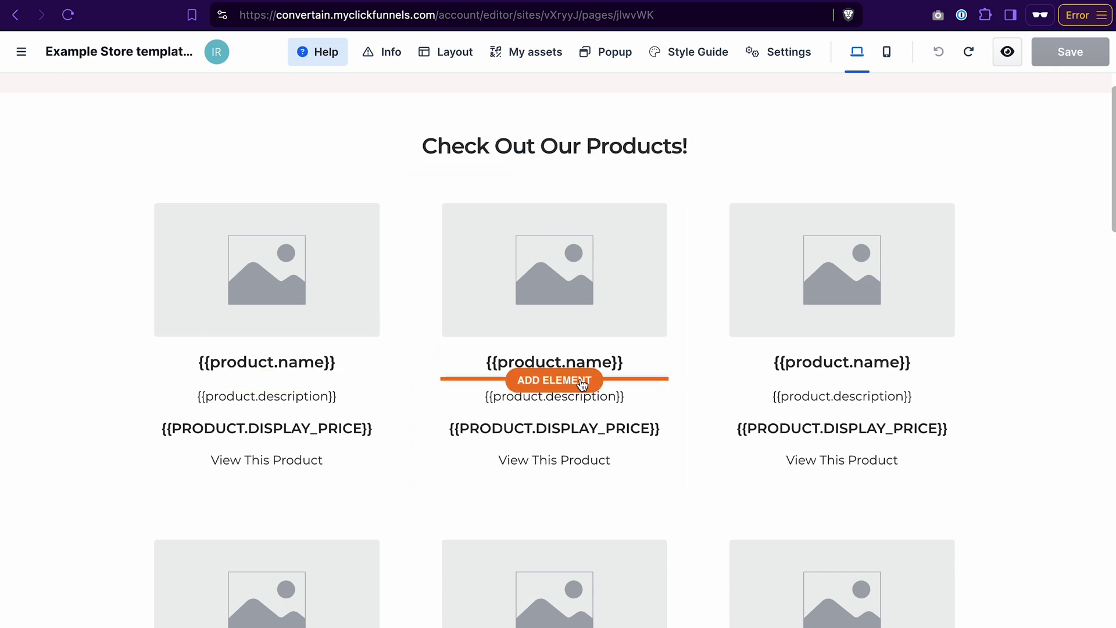
click(599, 377)
click(353, 372)
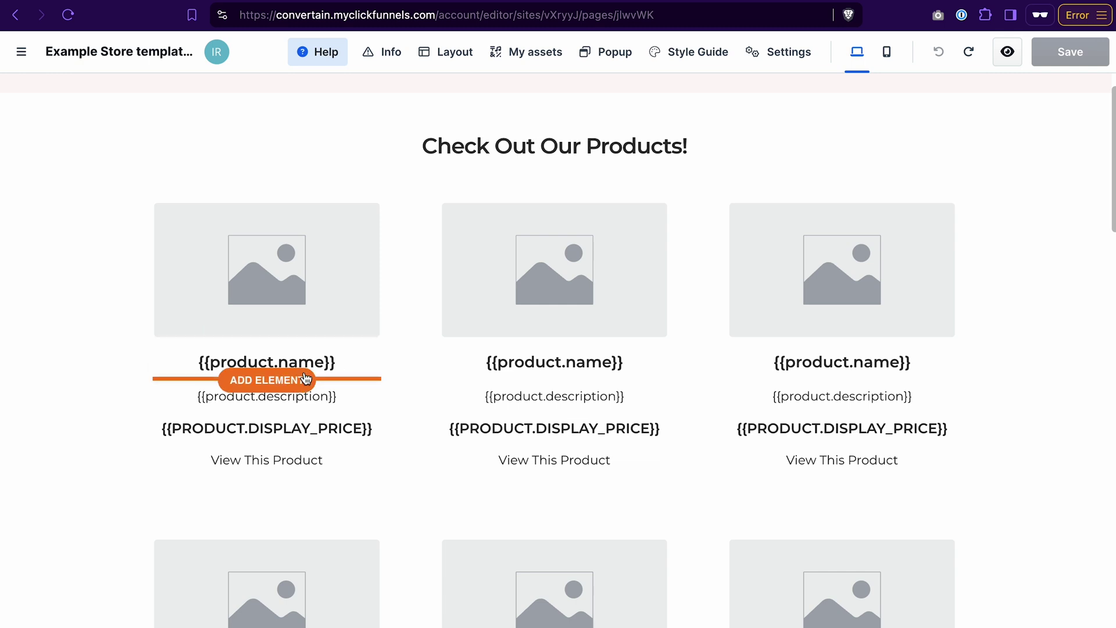
click(525, 366)
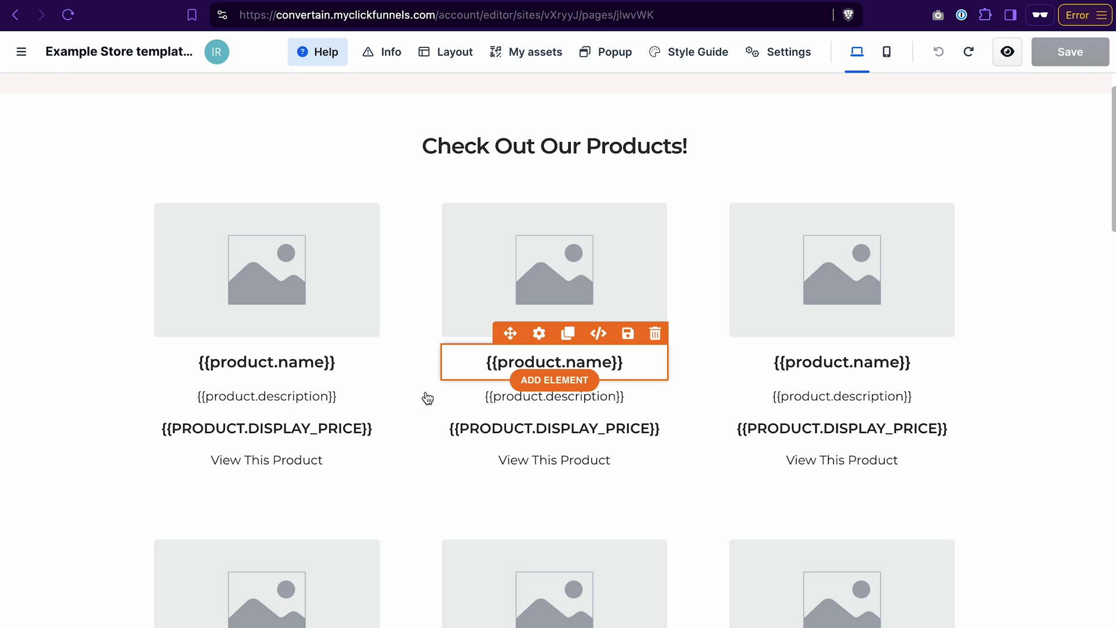
click(321, 402)
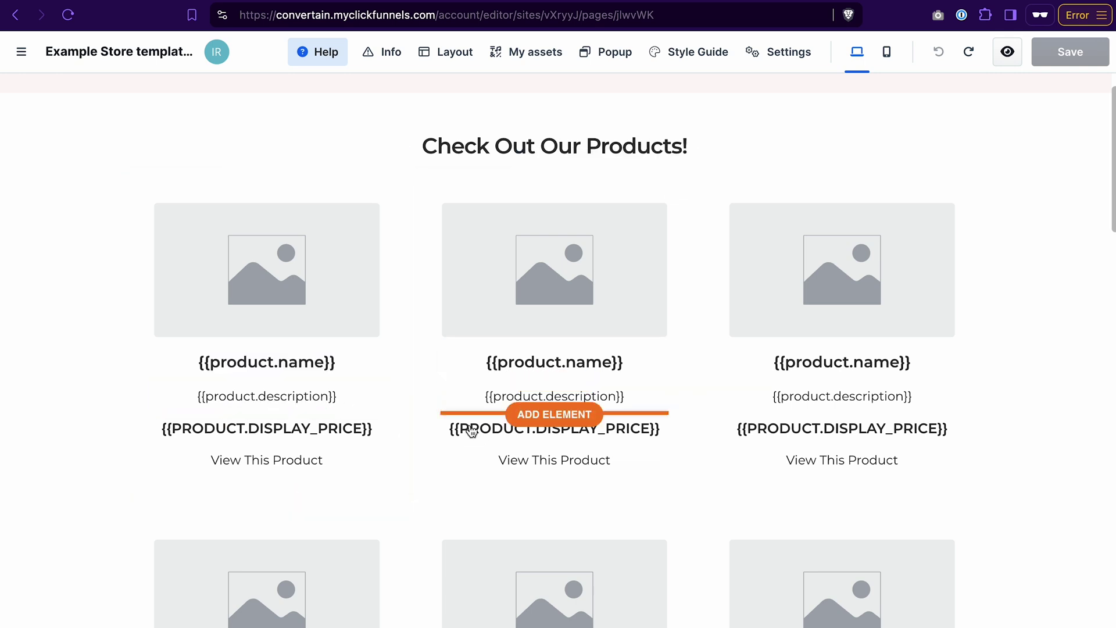
click(329, 437)
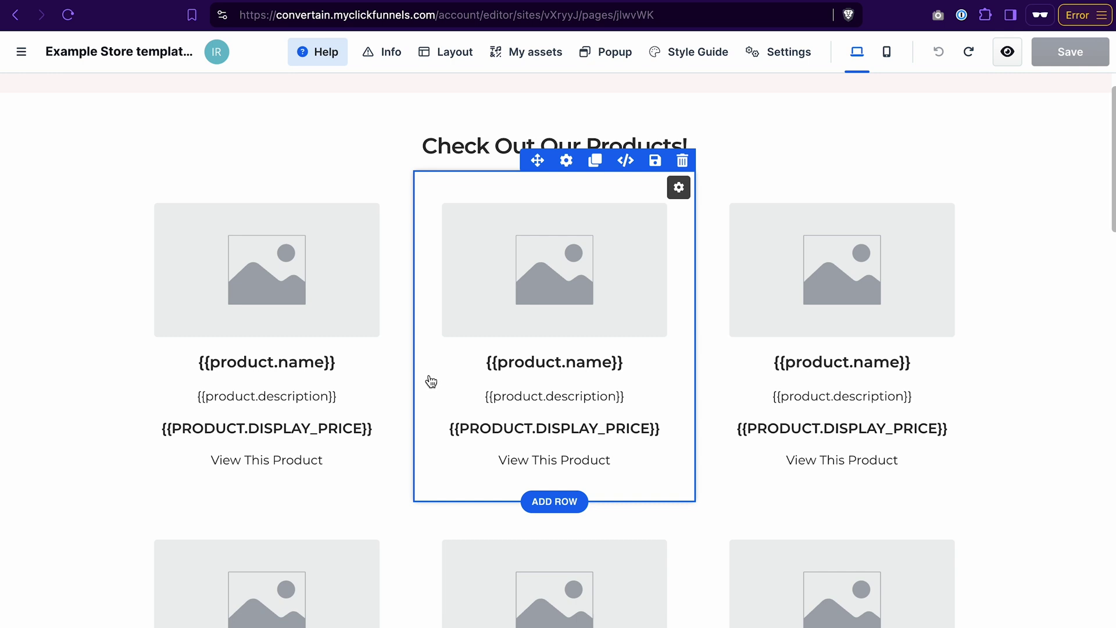
click(22, 56)
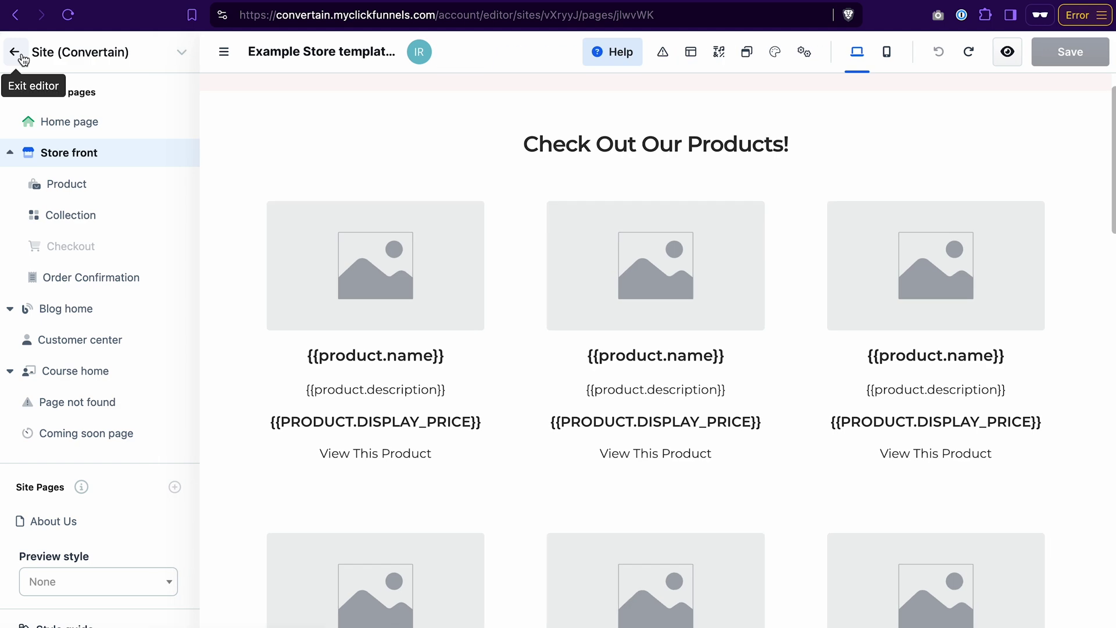
- Insert a left-aligned Product Description element under the product name in the Product template
click(71, 189)
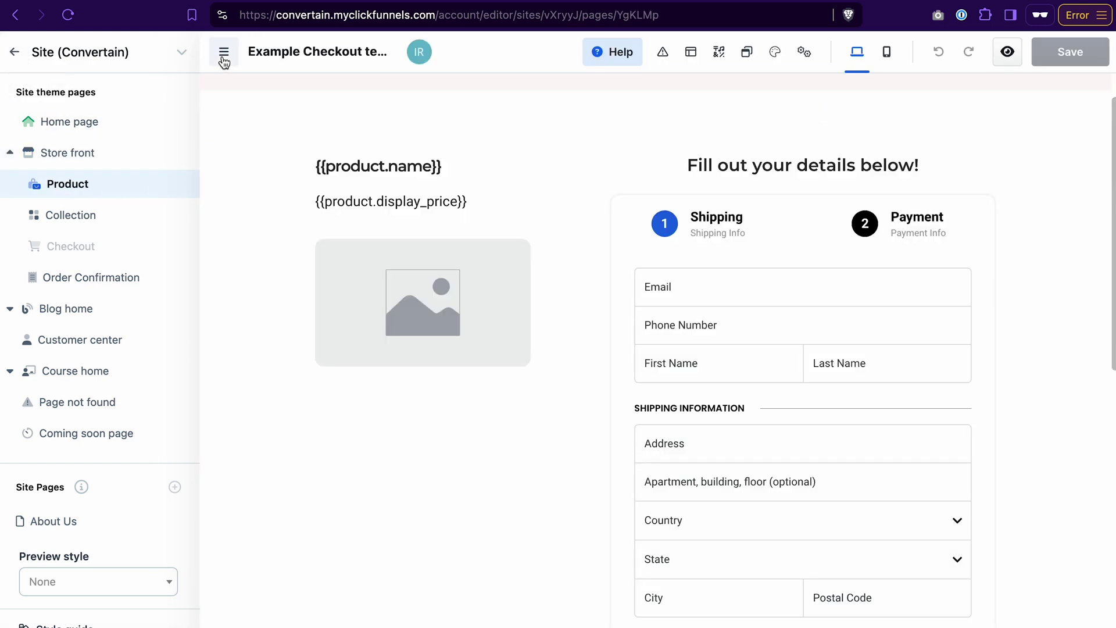
click(224, 57)
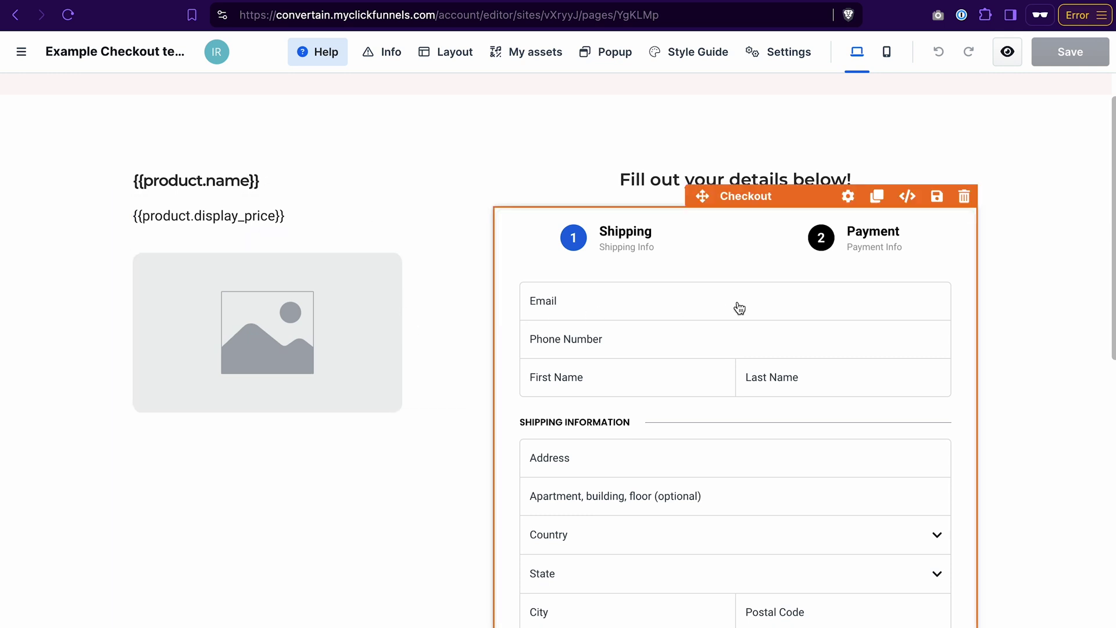
scroll(318, 232, up, 2)
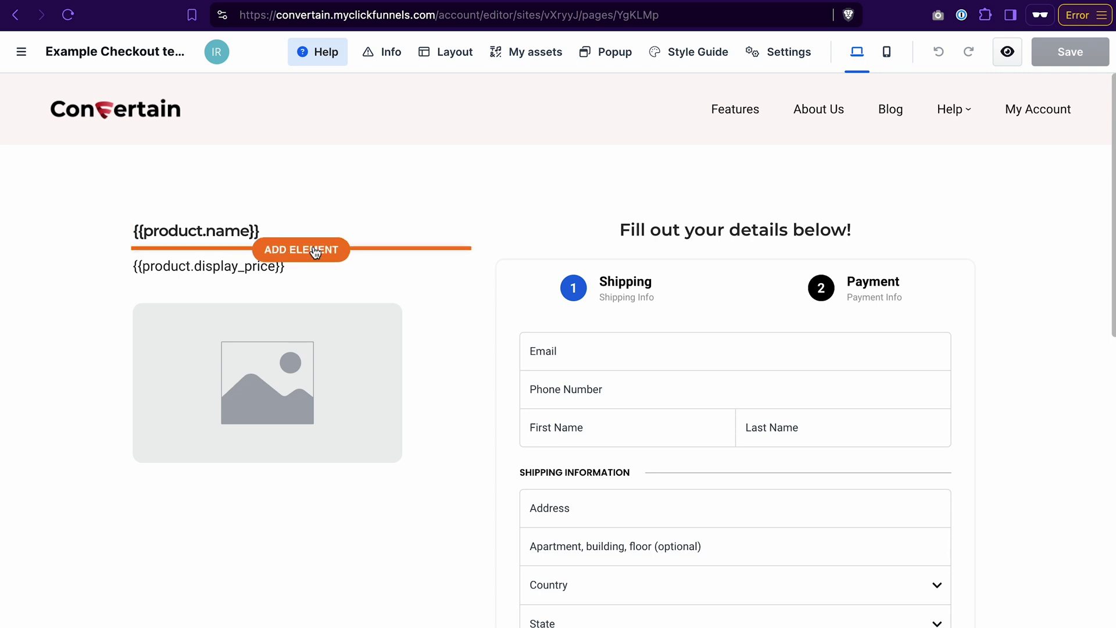
click(314, 251)
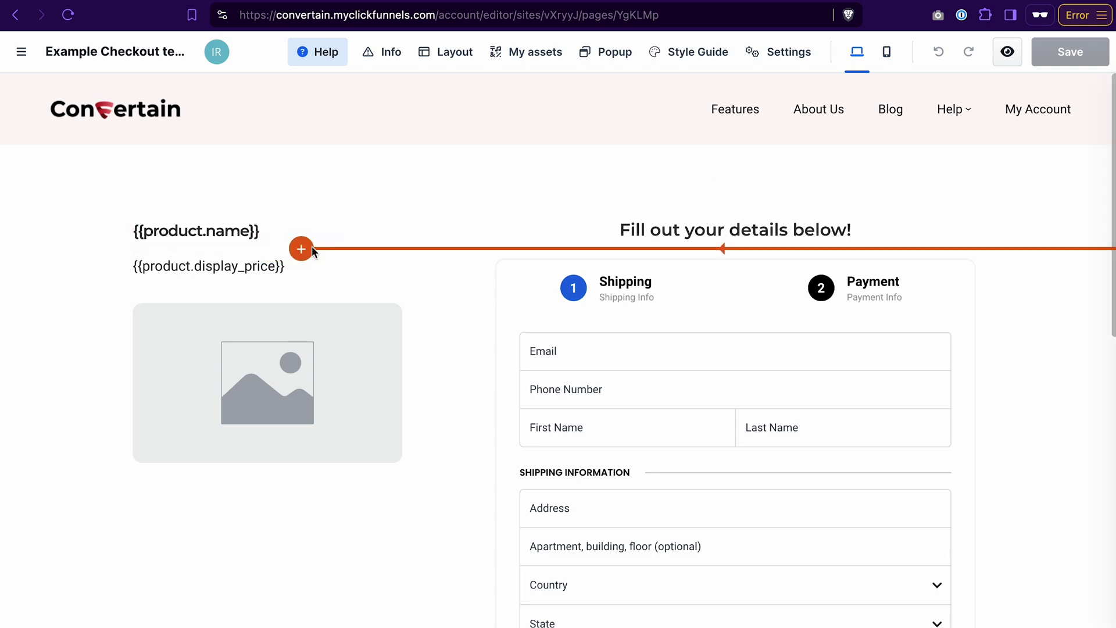
text(prod)
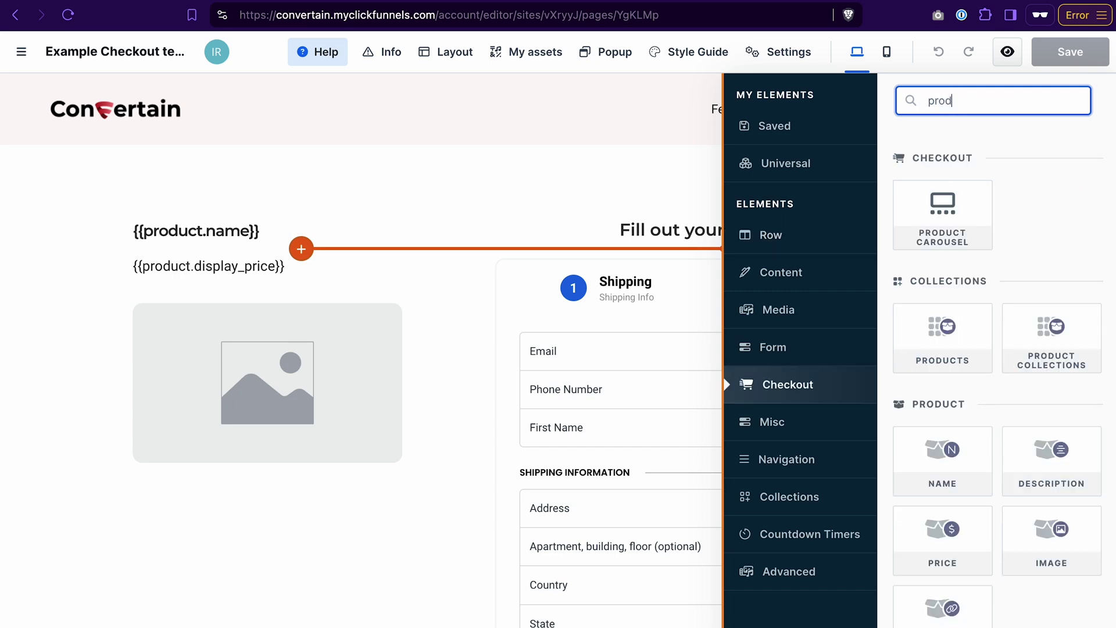
drag(1046, 460, 377, 258)
scroll(994, 458, down, 5)
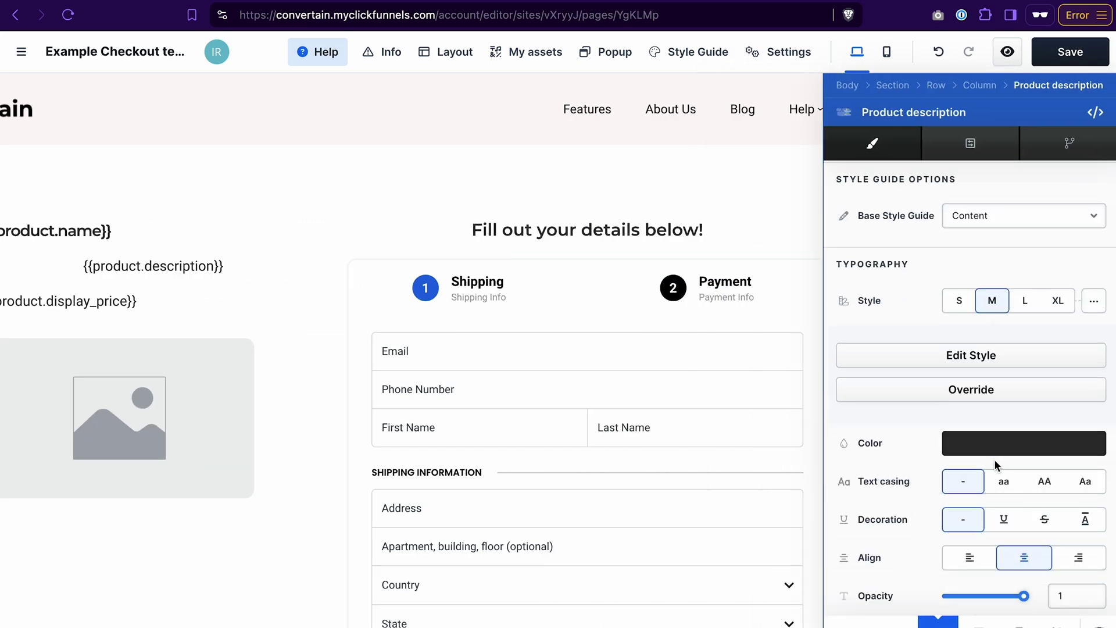
click(979, 558)
click(232, 250)
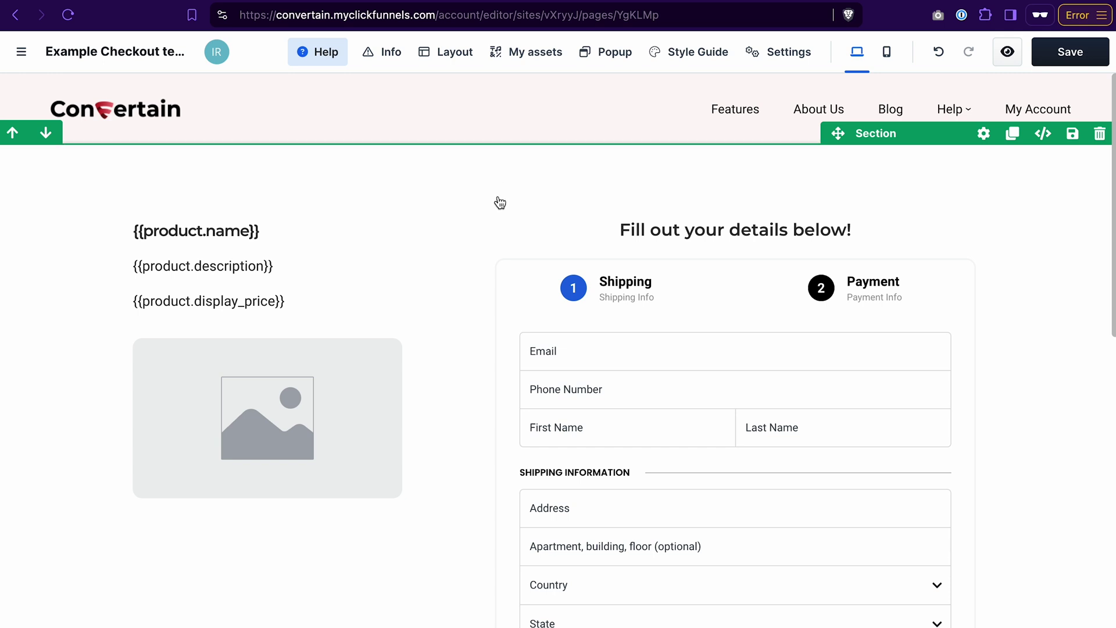
- Undo the added product description and open the Order Confirmation page template
click(23, 53)
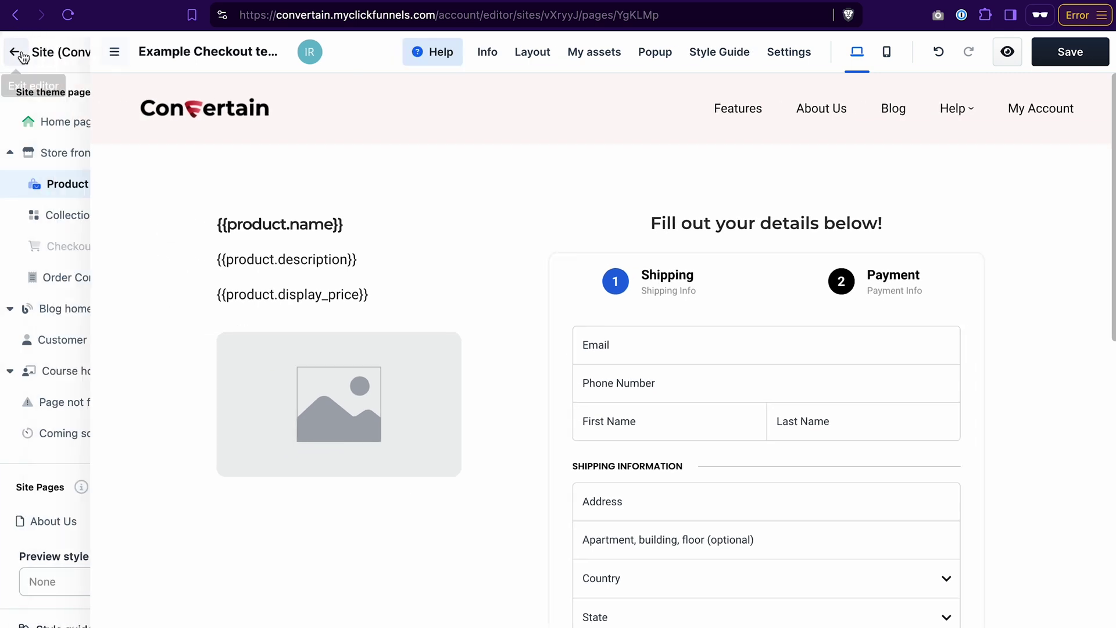
key(ctrl+z)
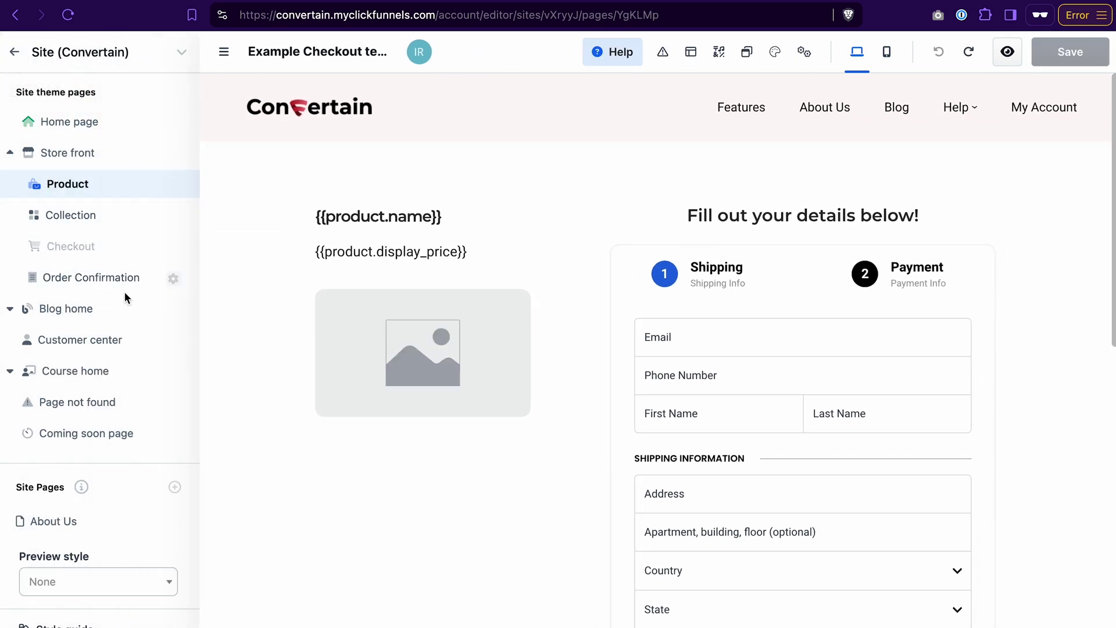
click(90, 279)
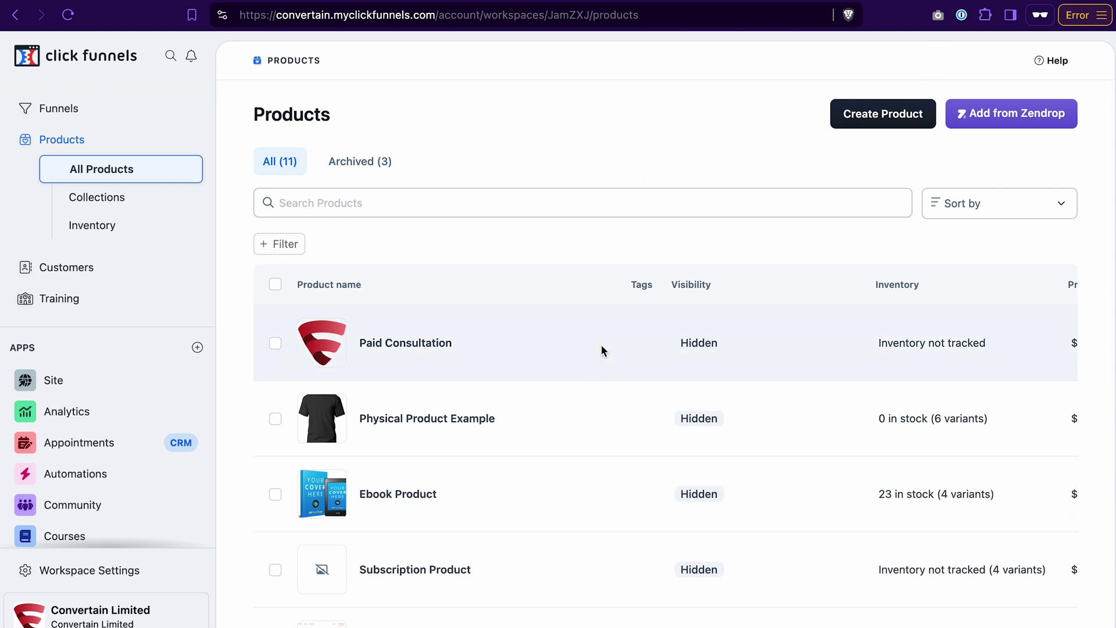
- Open the 'Clickfunnels Premium Support - Exclusive Offer' product from the product list
scroll(602, 346, down, 9)
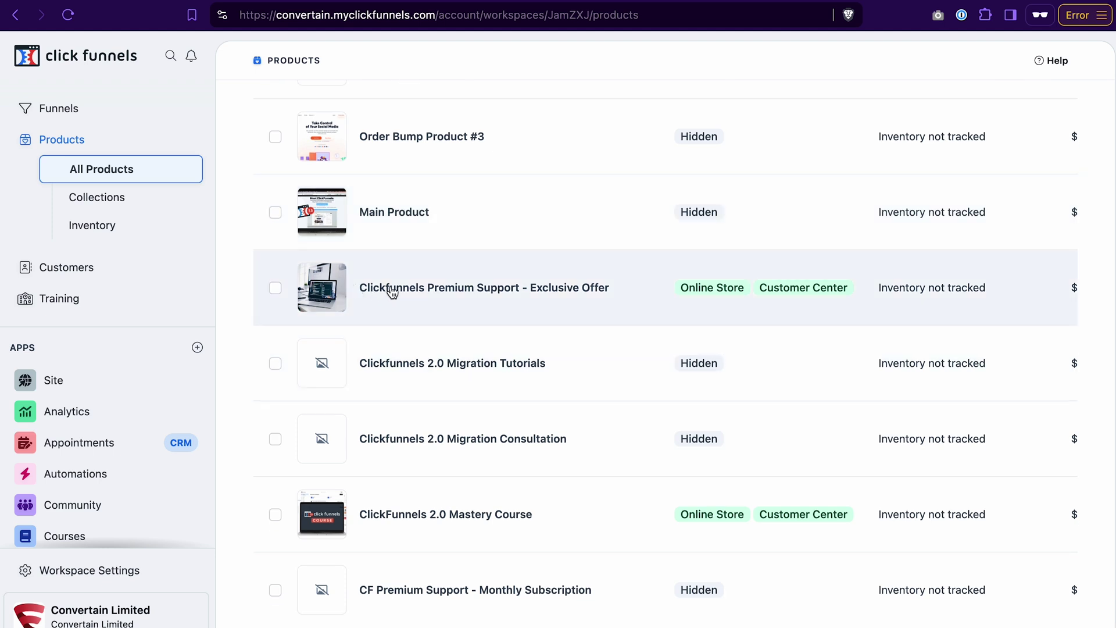
click(392, 290)
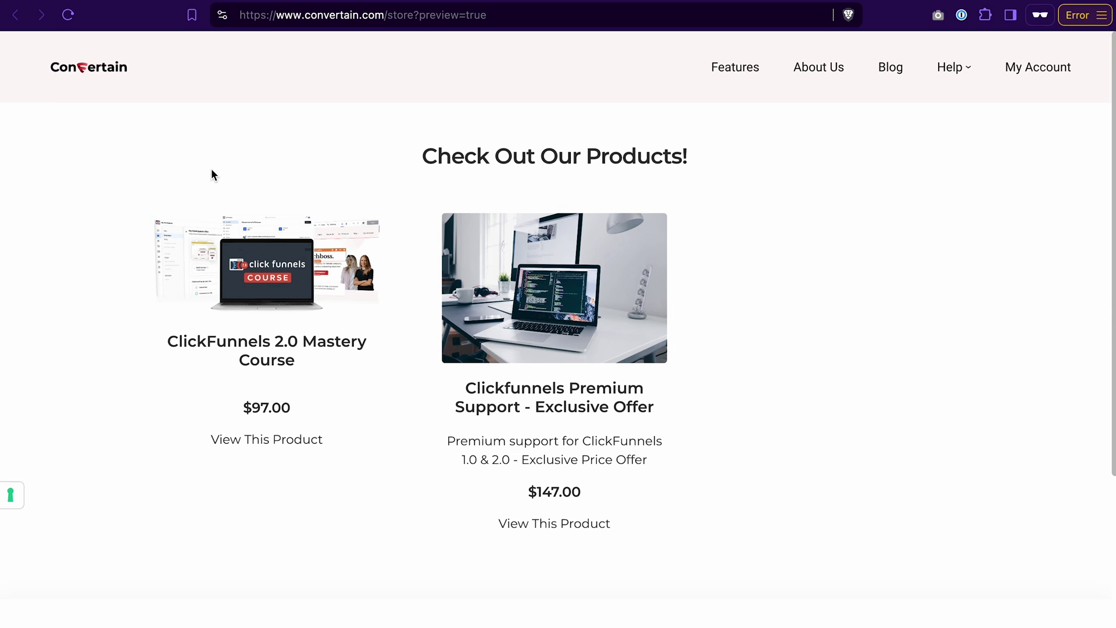
- Go back to the store overview, open Store Funnels, and start a new store funnel
click(152, 4)
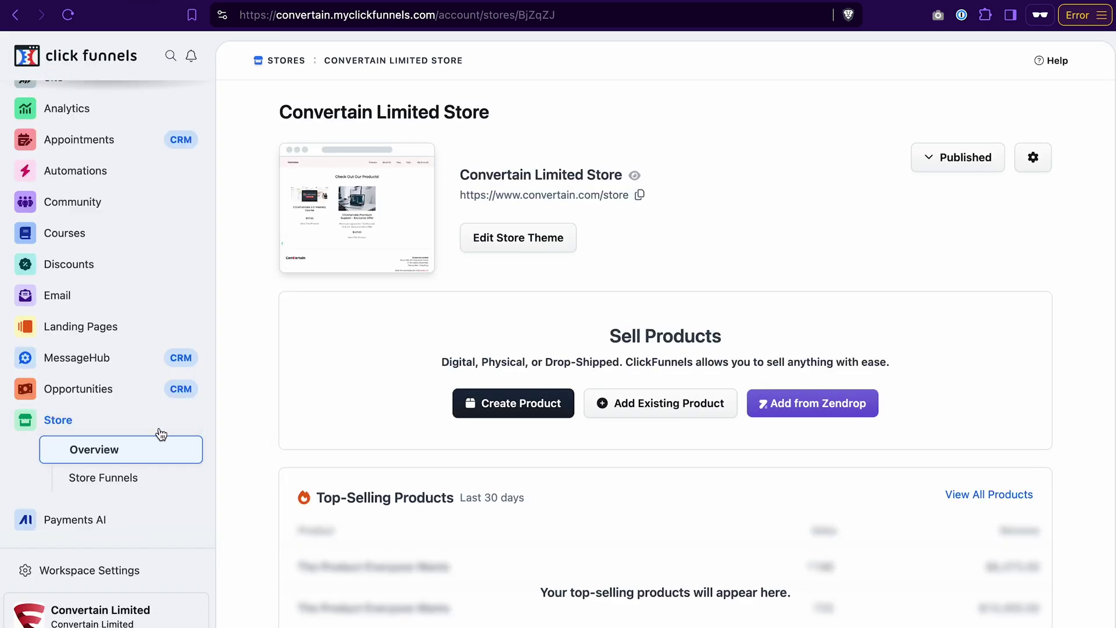
click(126, 478)
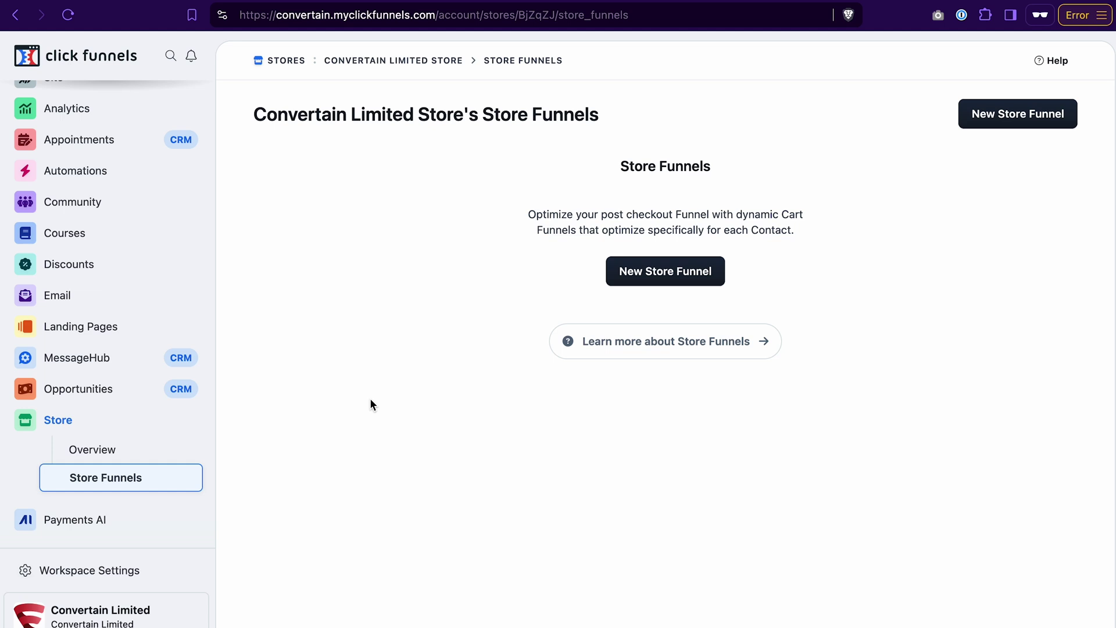
click(660, 278)
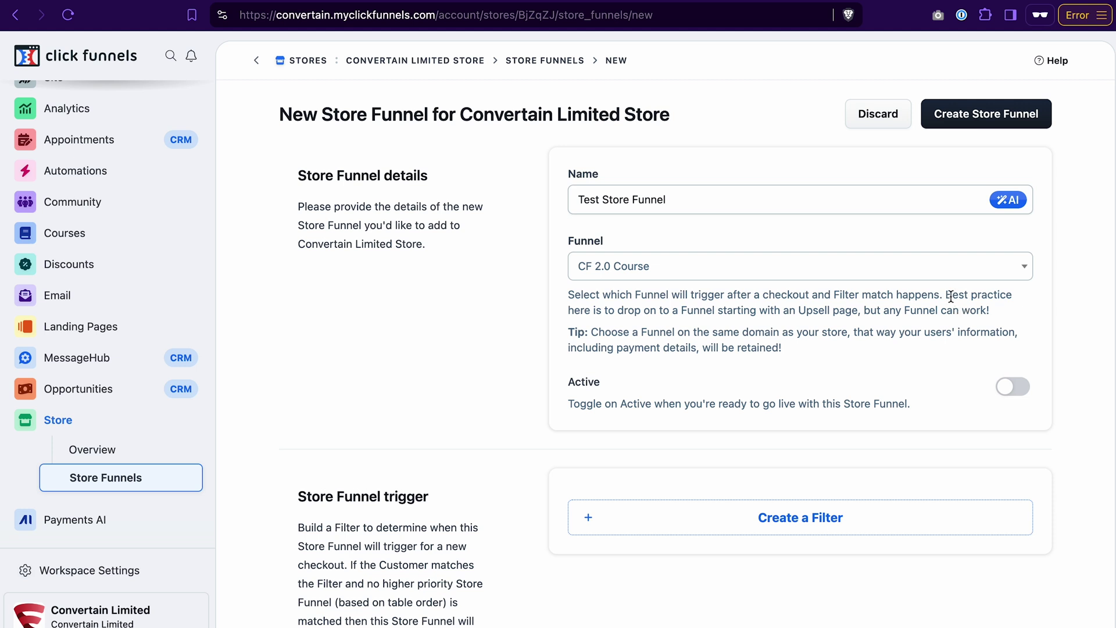
- Add a 'Purchased Product is Ebook Product' filter to Test Store Funnel and create it
drag(949, 293, 994, 313)
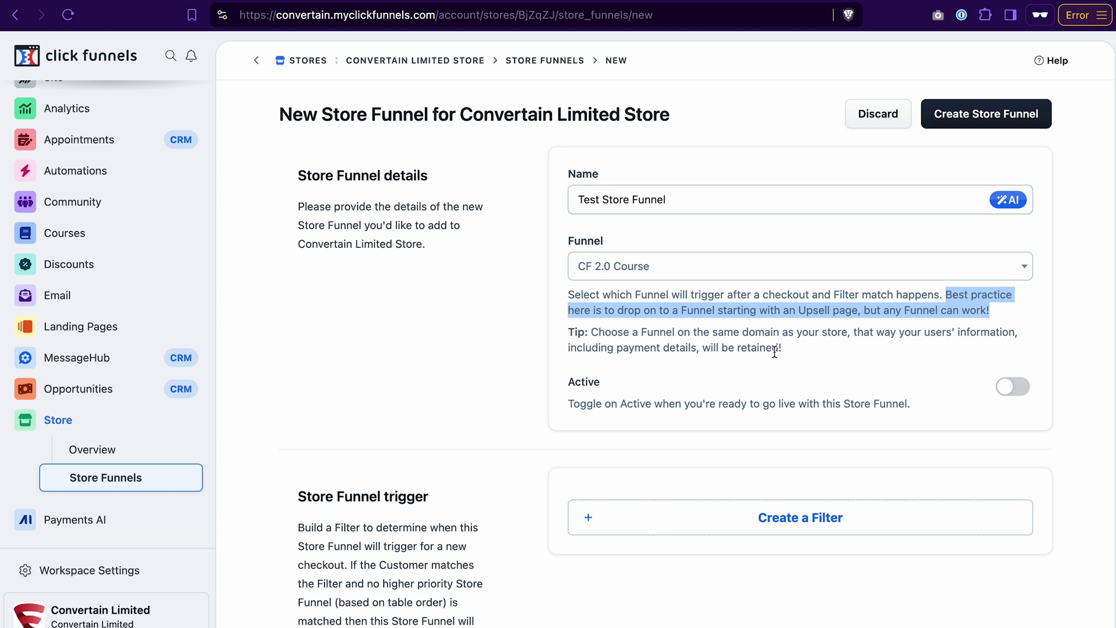
scroll(600, 464, down, 3)
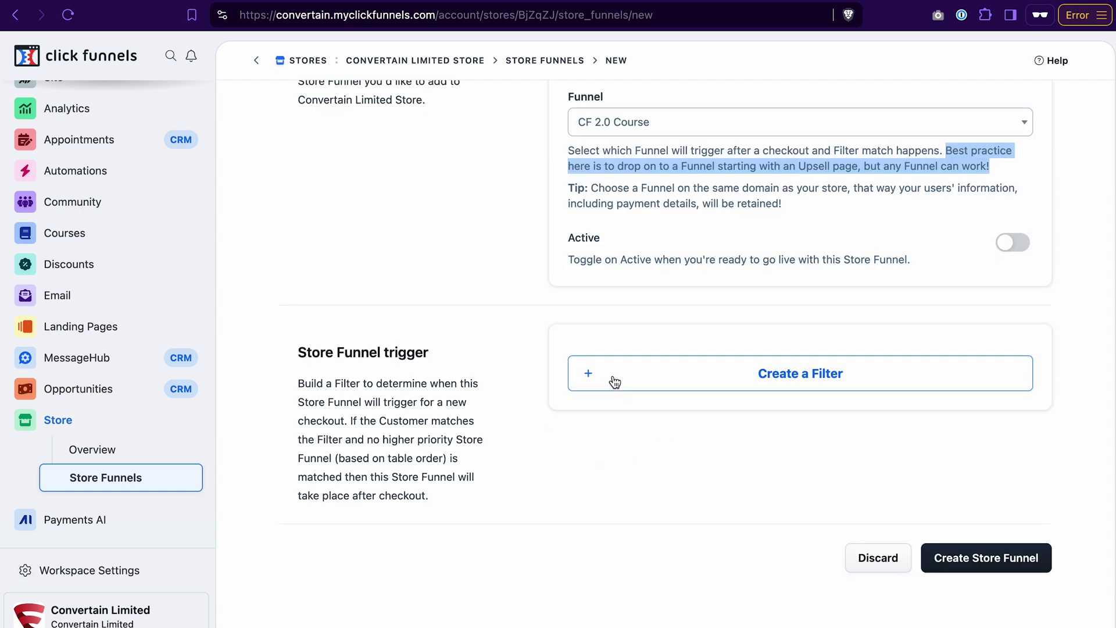
click(646, 373)
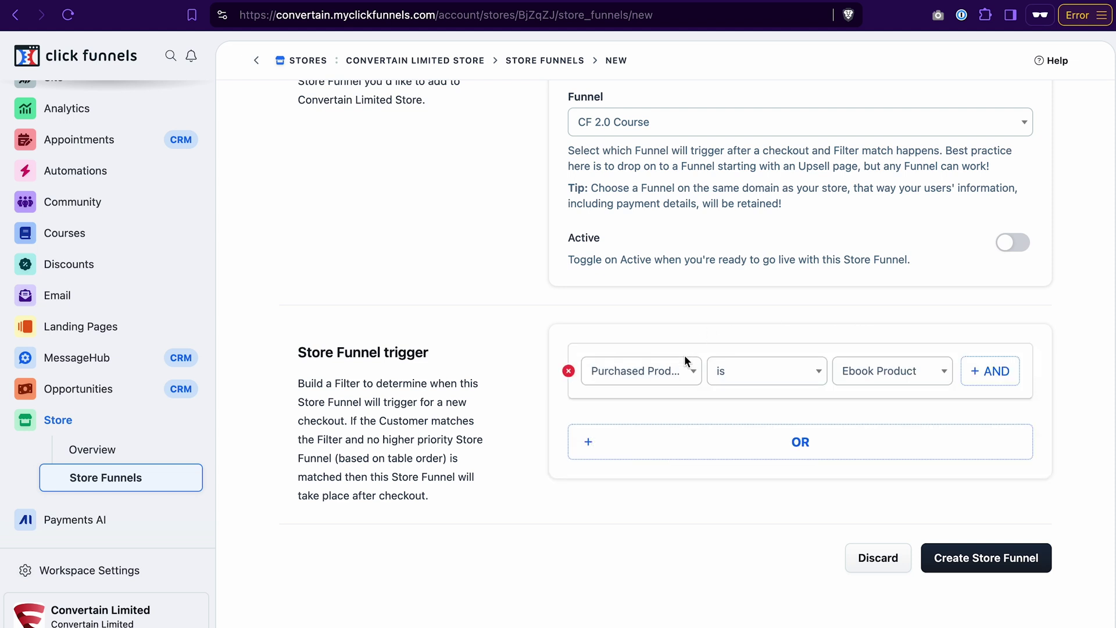
click(684, 361)
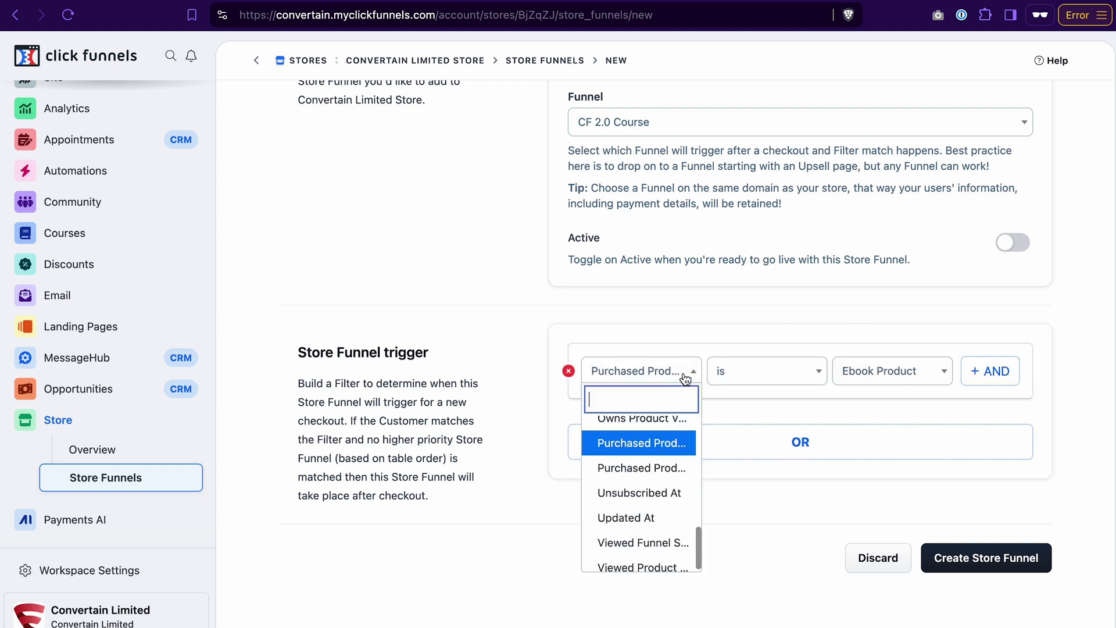
click(642, 452)
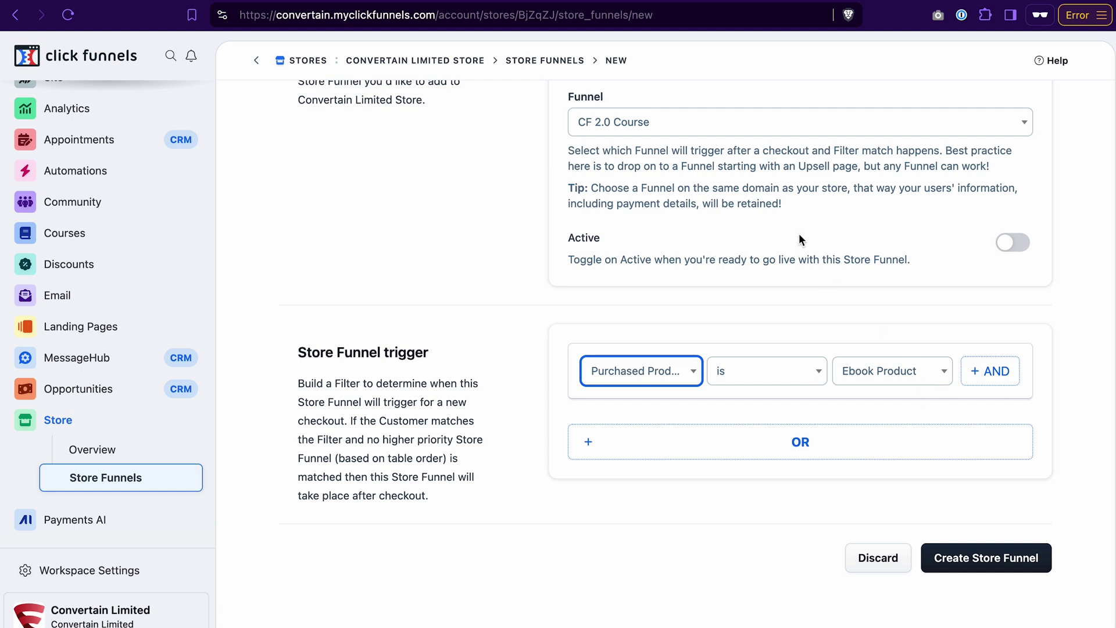
click(991, 568)
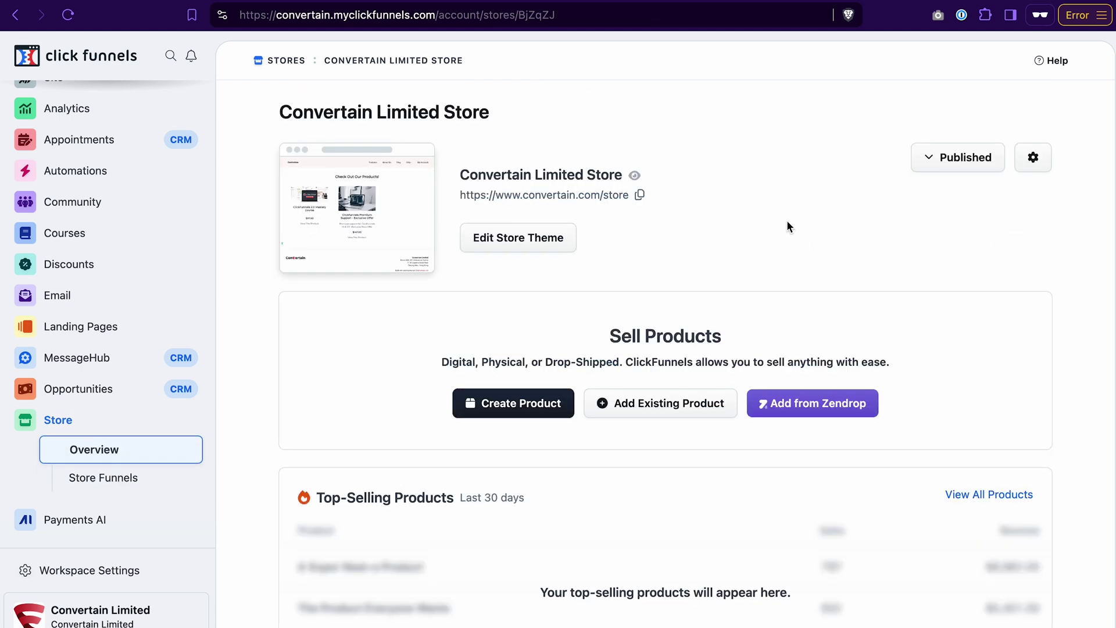